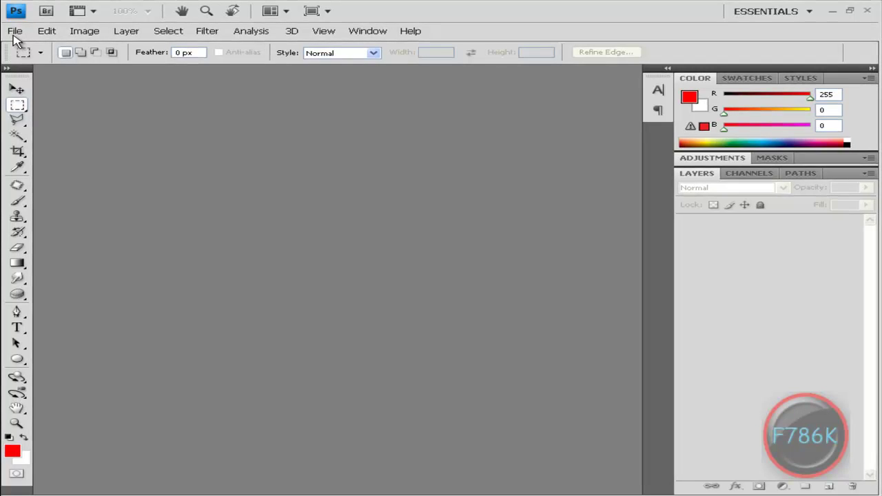
Start a new document named 'watermark logo', 150 × 150 in size
click(15, 31)
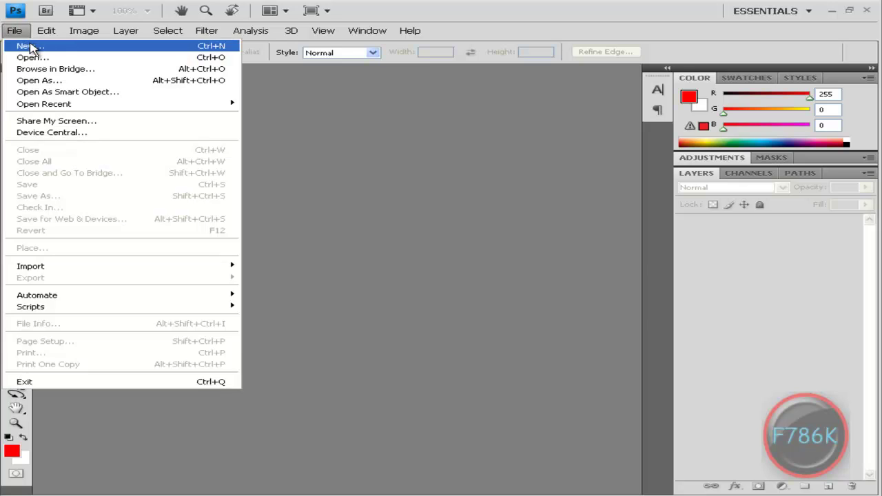
click(29, 45)
drag(336, 107, 401, 155)
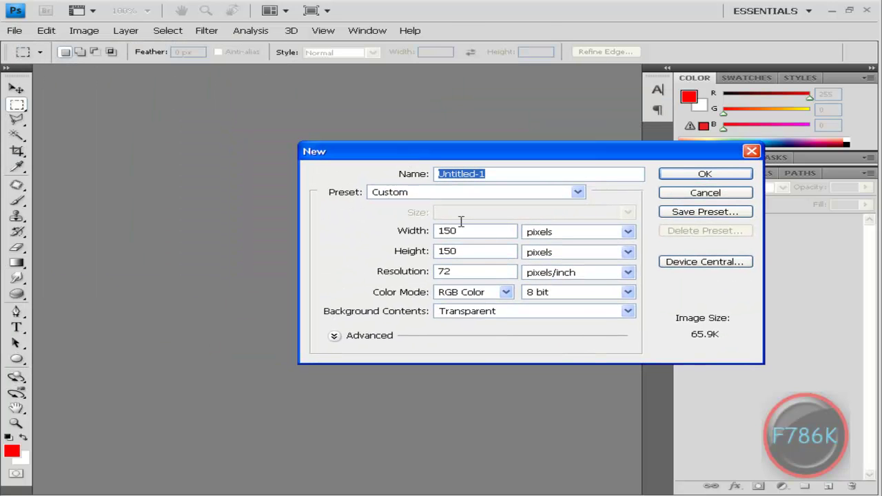
text(watermark logo)
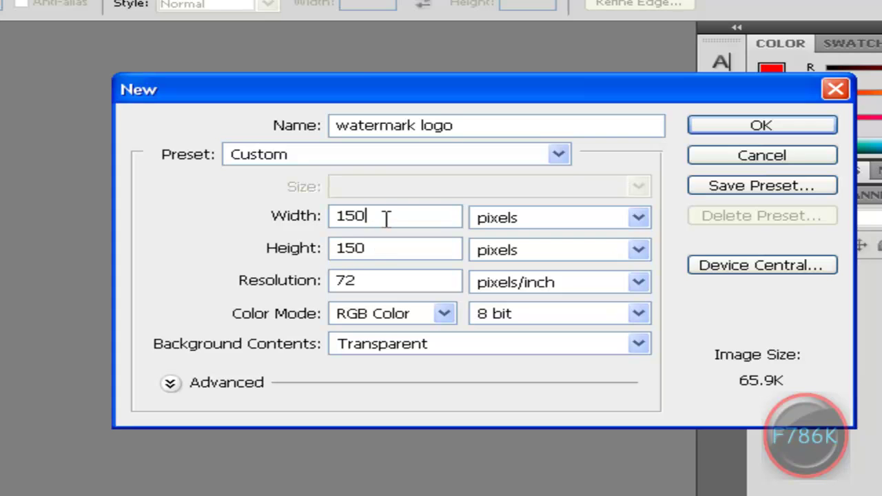
drag(383, 217, 319, 214)
drag(380, 248, 342, 248)
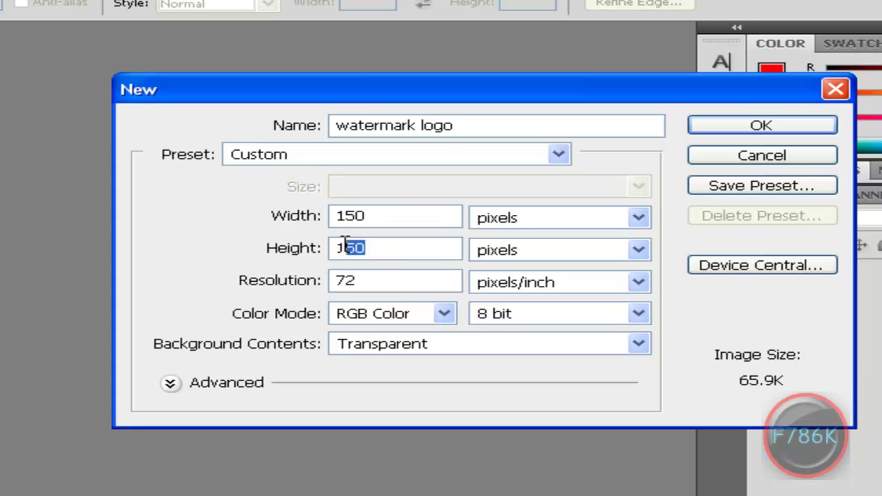
drag(384, 210, 323, 200)
drag(374, 248, 327, 242)
Keep pixel units and a transparent background, and create the document
click(638, 219)
click(632, 221)
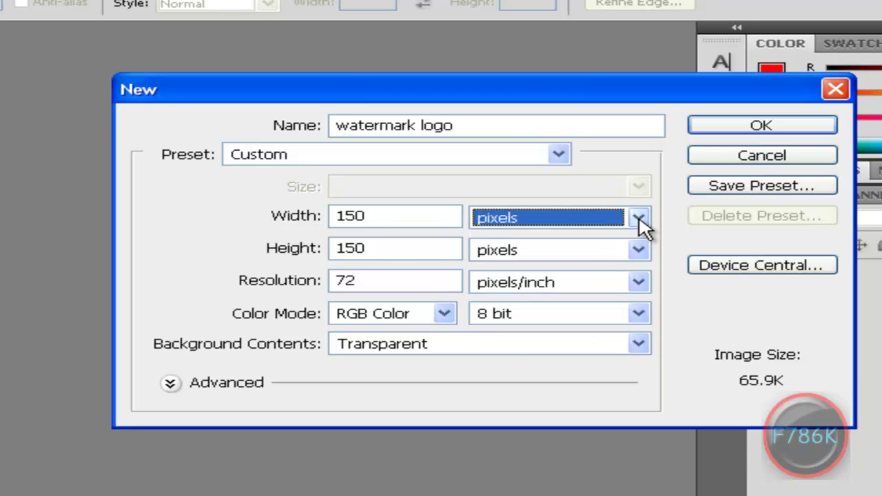
click(637, 344)
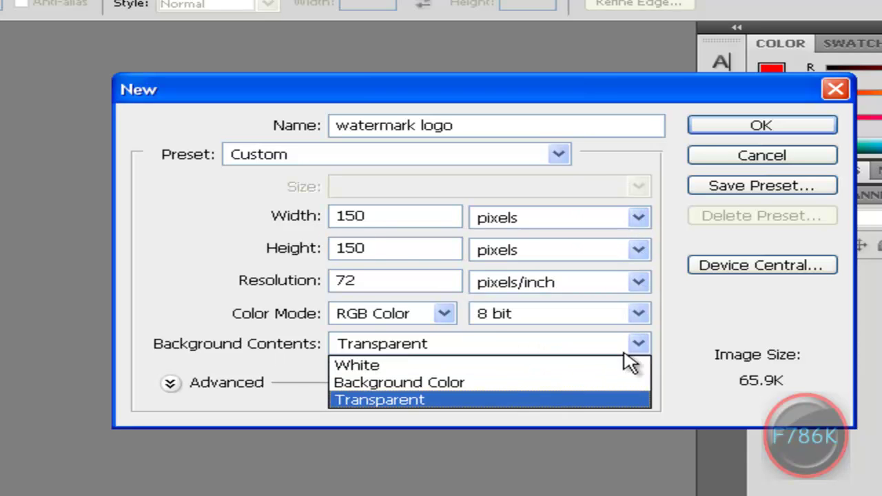
click(561, 403)
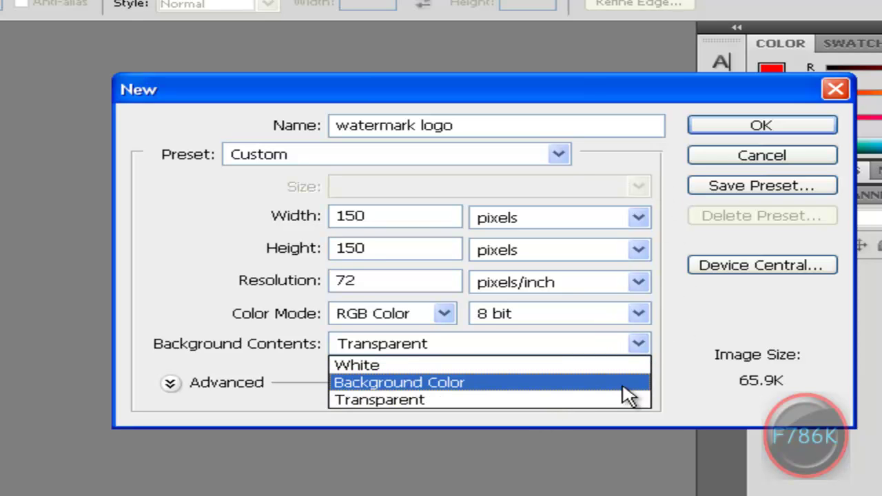
click(615, 401)
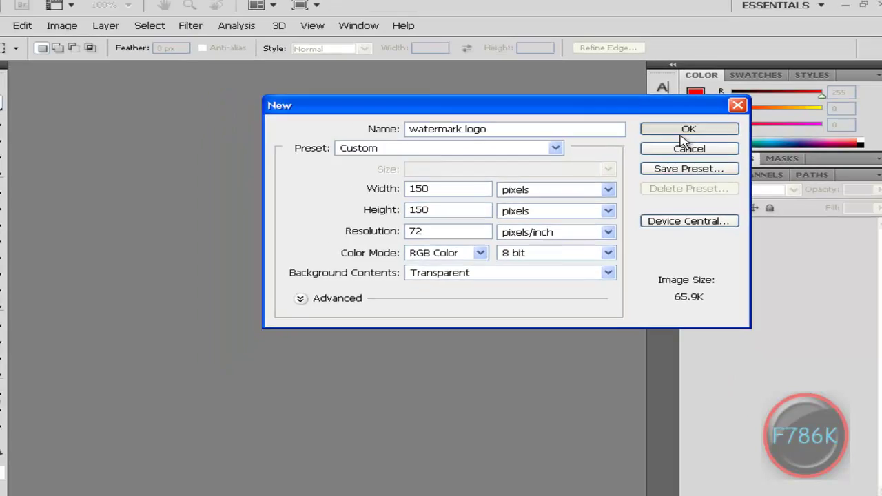
click(758, 127)
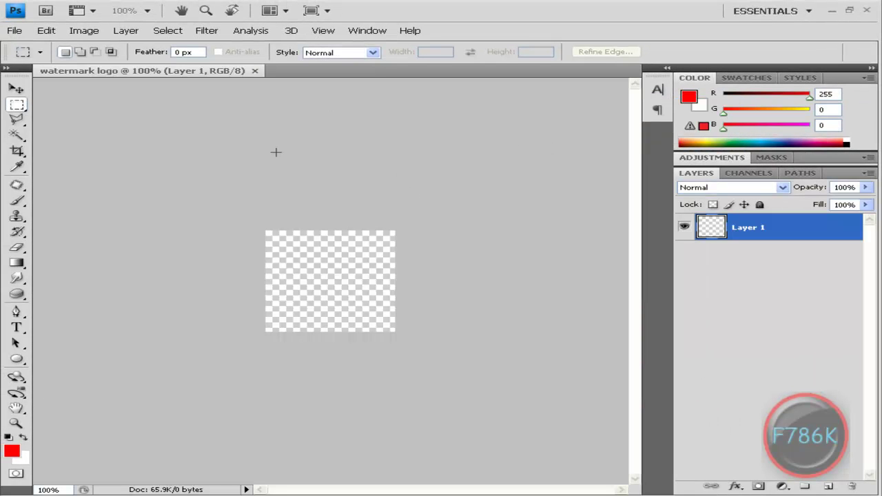
Draw a large circle with the Ellipse Tool, creating shape layer Shape 1
click(16, 359)
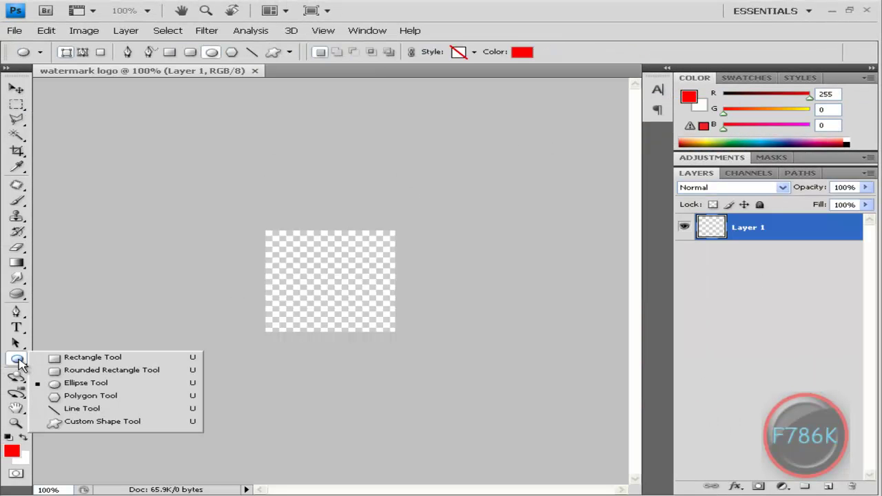
click(85, 383)
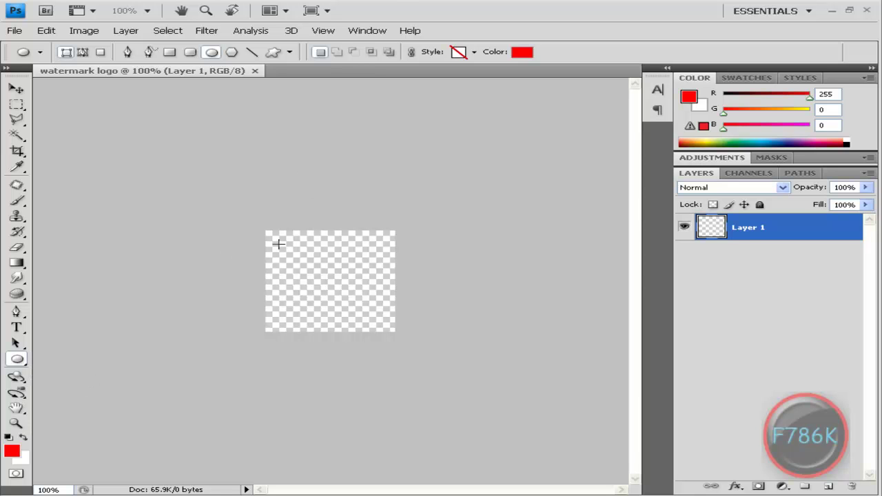
drag(276, 241, 379, 323)
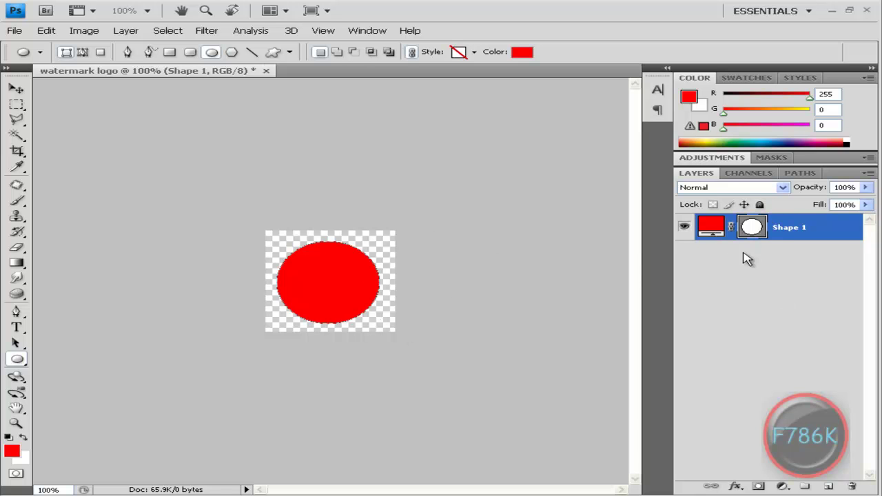
Add a Color Overlay to Shape 1 in medium grey (8b8b8b)
right_click(711, 229)
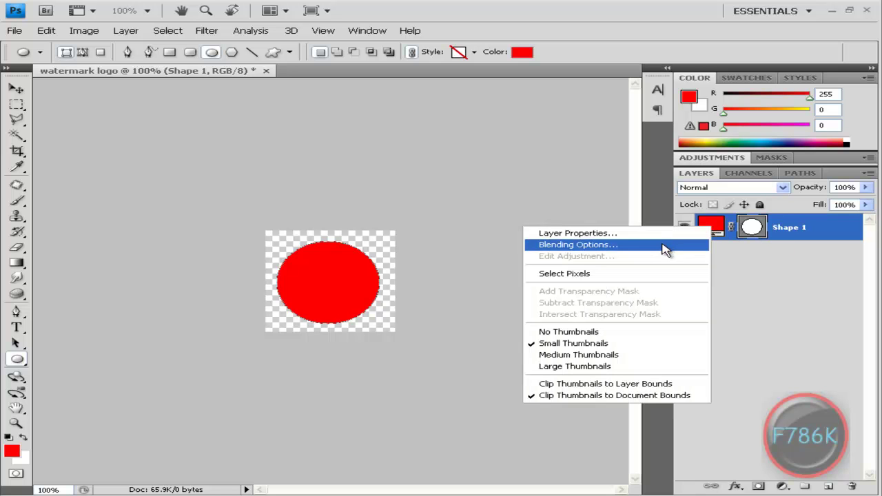
click(662, 245)
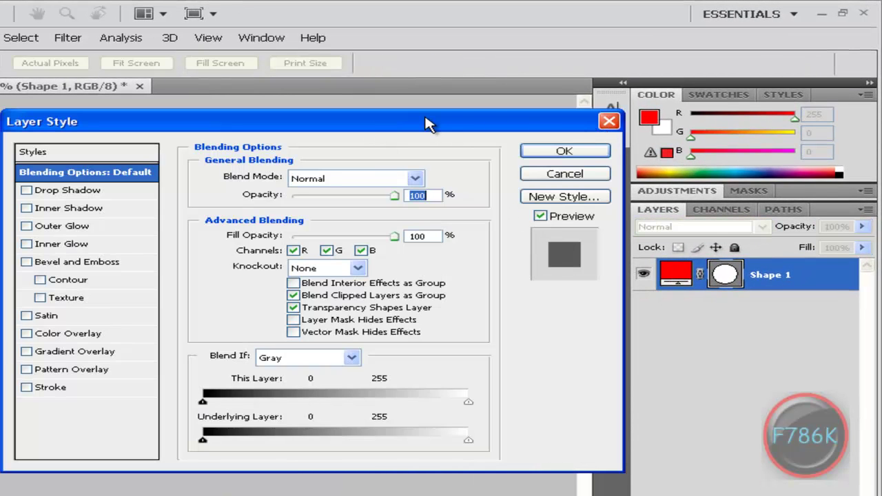
drag(438, 118, 788, 126)
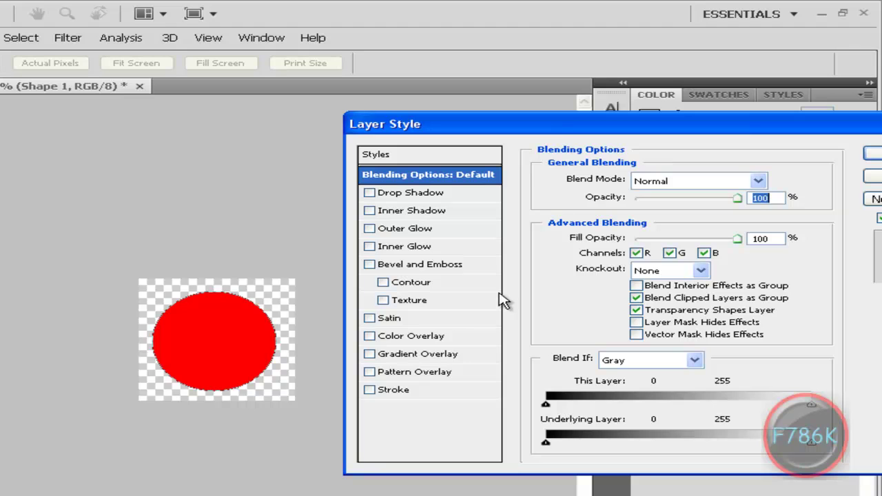
click(419, 338)
drag(660, 129, 631, 60)
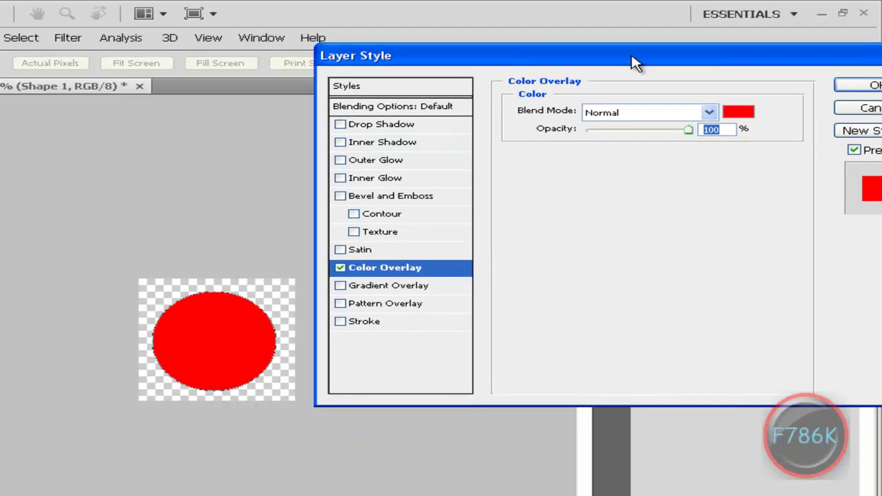
click(744, 117)
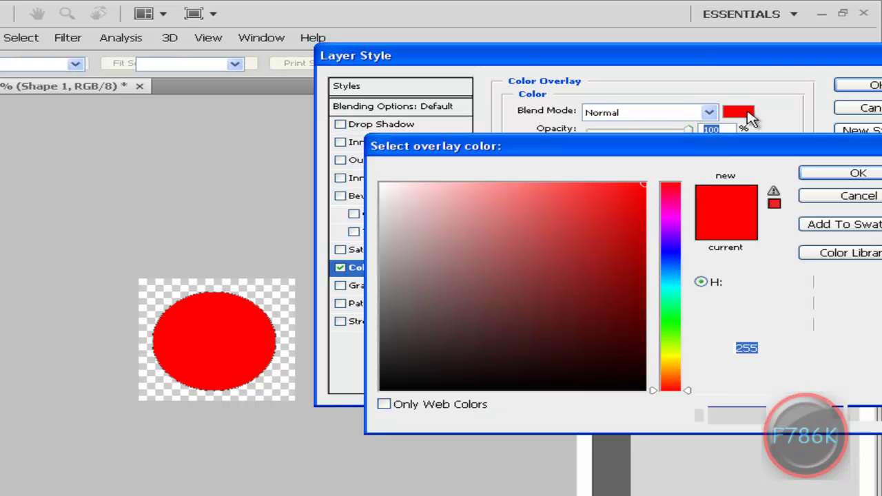
mouse_move(571, 153)
mouse_down()
mouse_move(570, 61)
mouse_move(587, 26)
mouse_move(591, 89)
mouse_up()
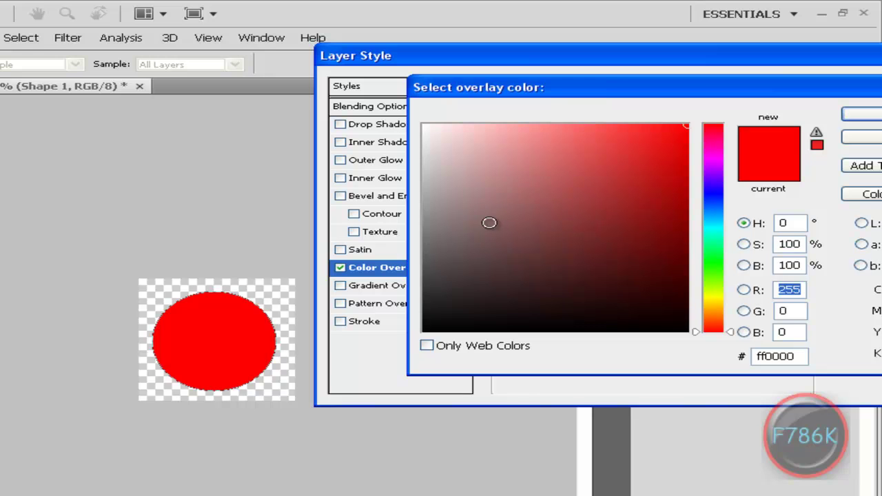
drag(489, 223, 391, 202)
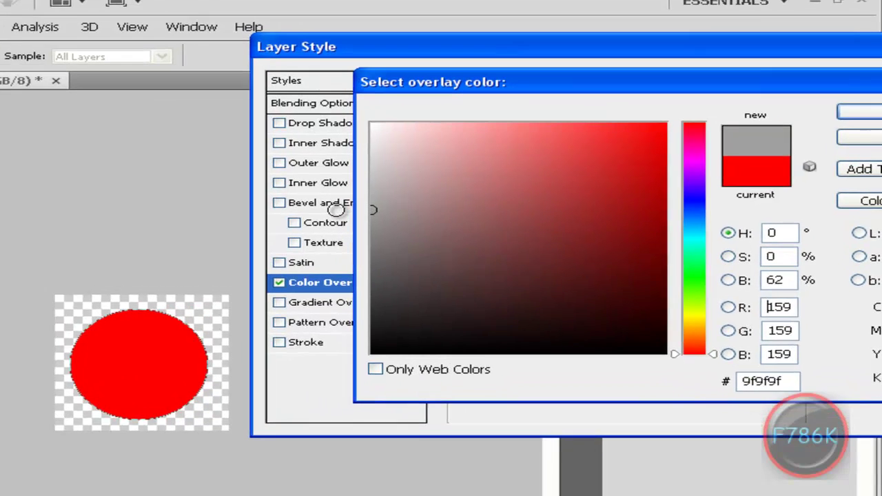
drag(336, 210, 333, 222)
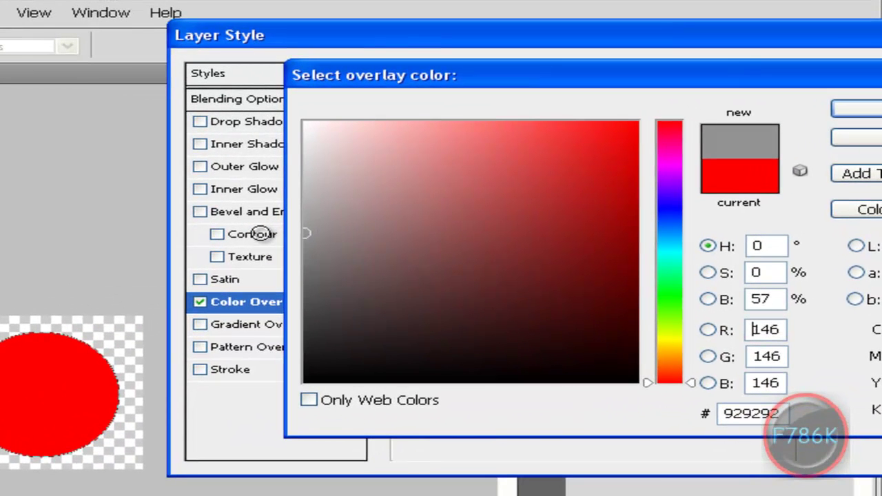
drag(260, 234, 254, 239)
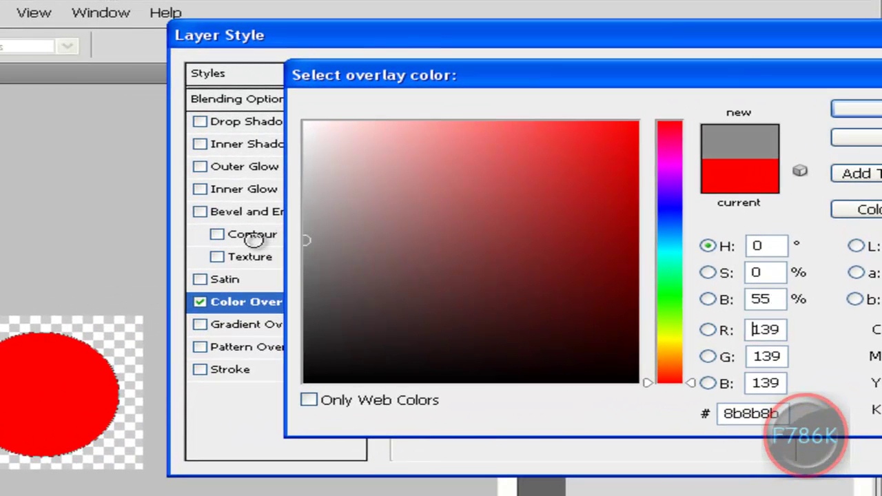
Accept the grey overlay and add a 4 px Stroke effect
click(836, 117)
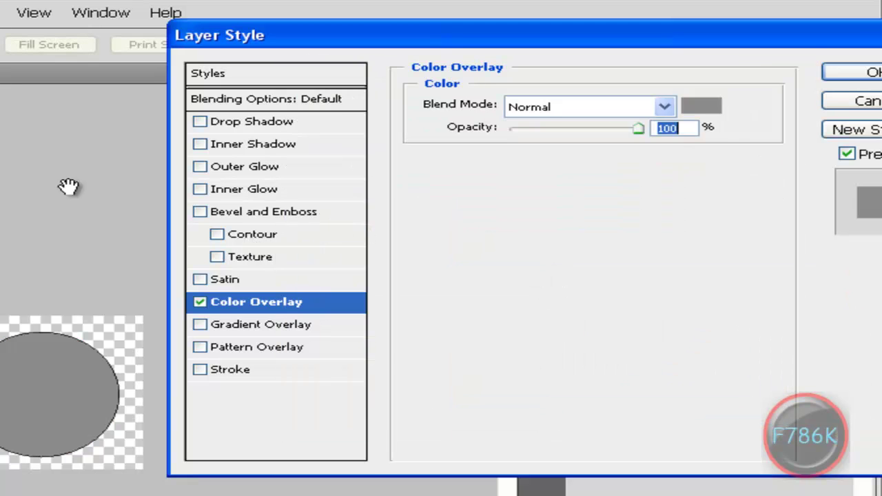
click(260, 378)
drag(528, 44, 516, 0)
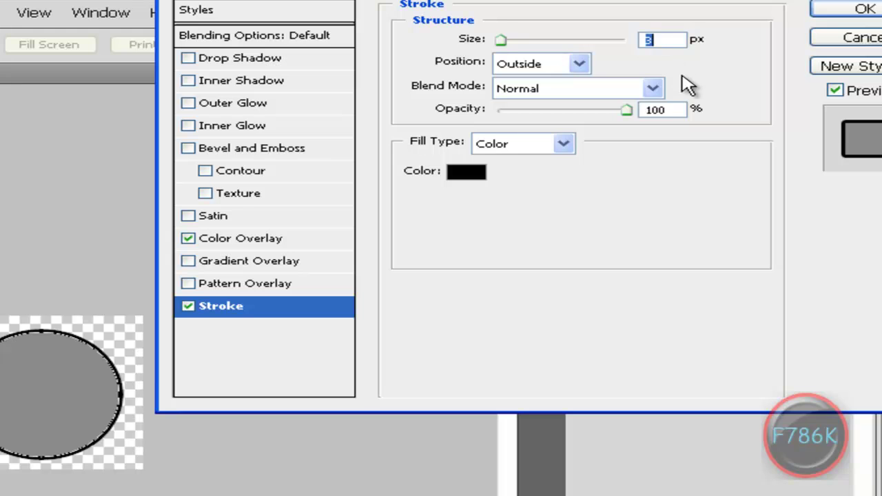
text(4)
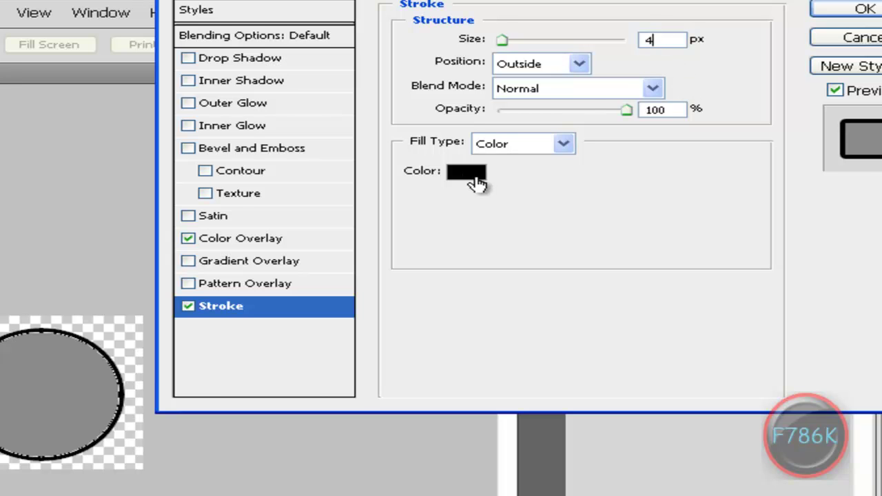
Set the stroke colour to bright cyan (00deff)
click(474, 174)
click(472, 177)
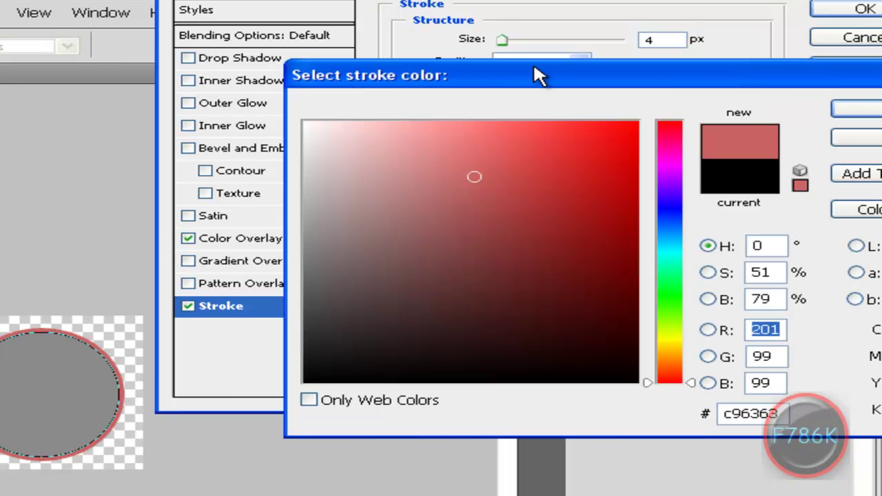
drag(535, 73, 561, 112)
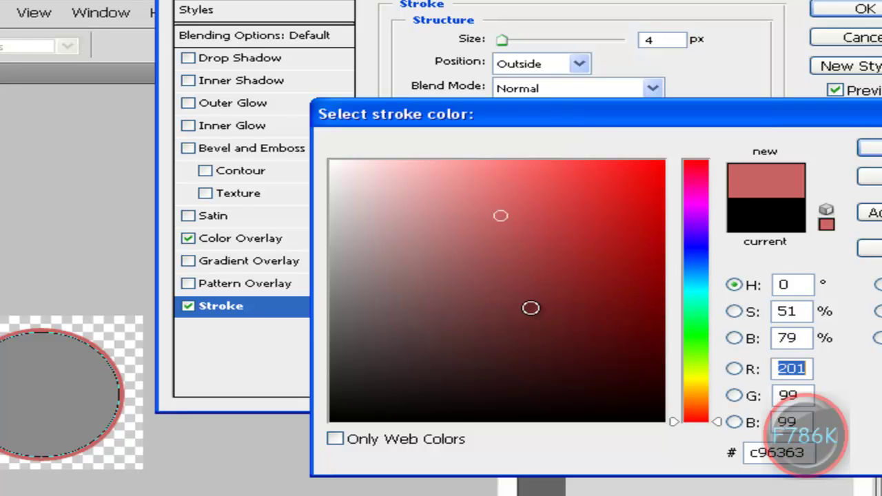
click(625, 320)
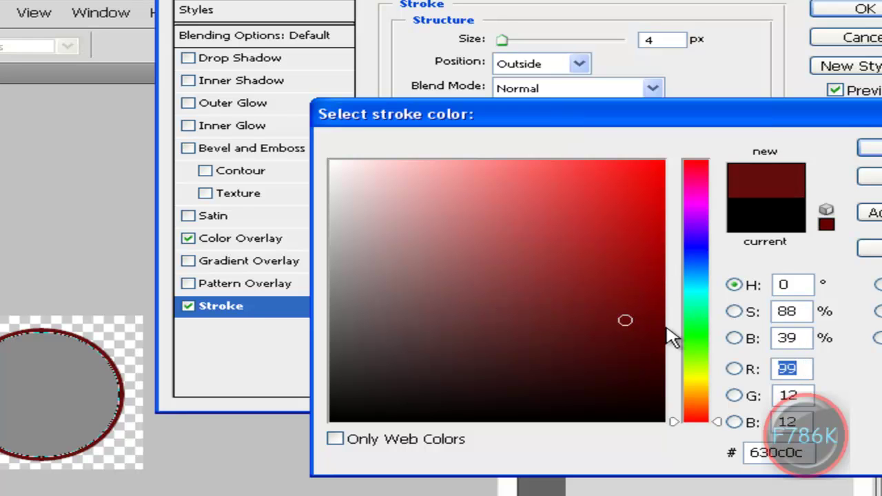
drag(691, 310, 691, 283)
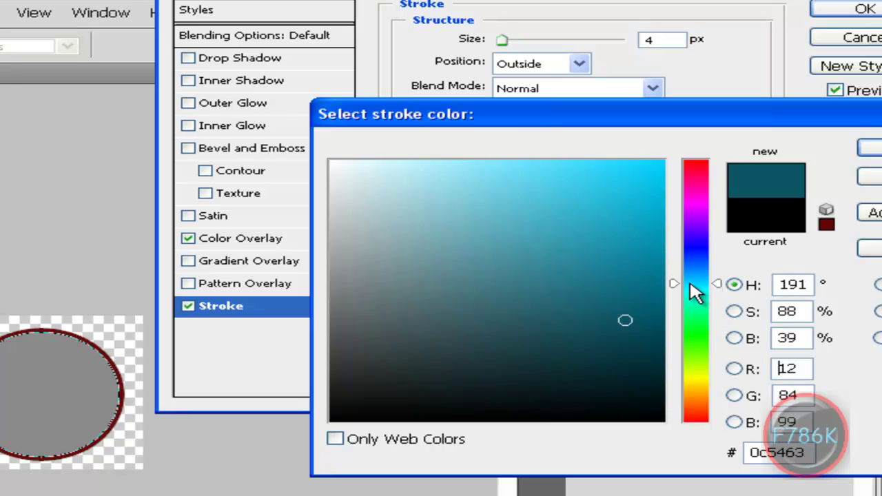
drag(618, 254, 669, 160)
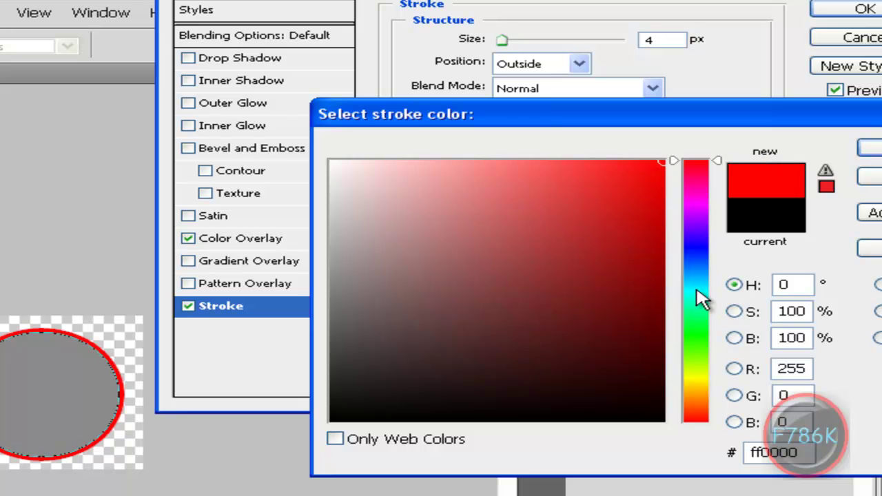
drag(696, 287, 693, 292)
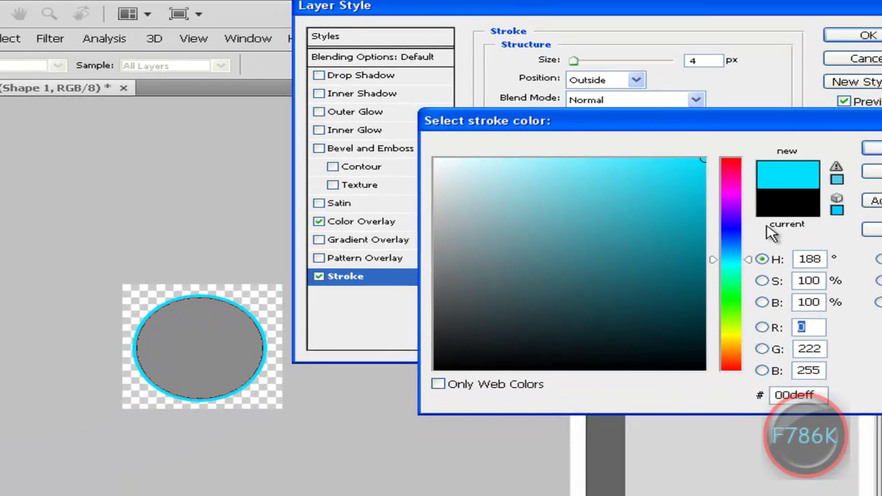
click(870, 152)
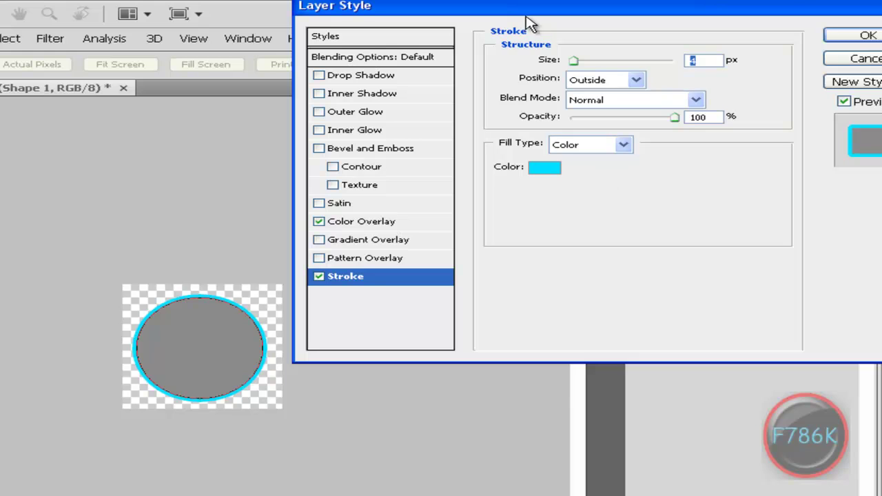
Enable a default Drop Shadow on the circle
drag(531, 9, 544, 128)
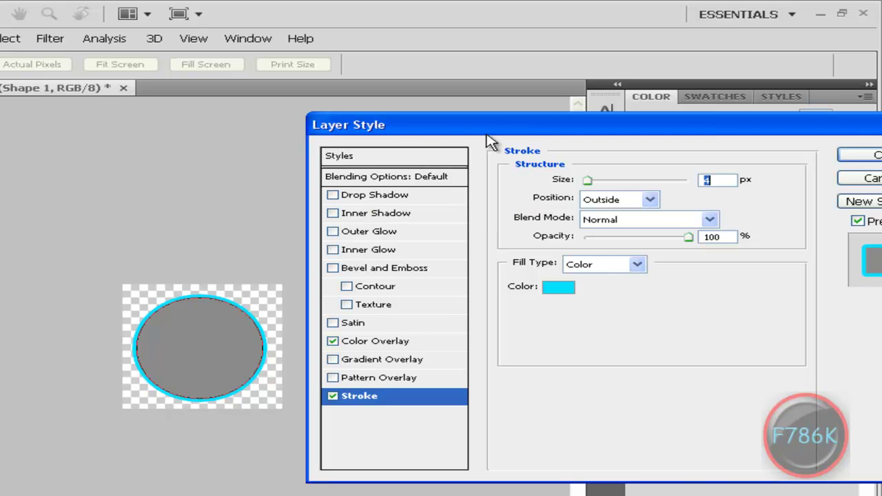
mouse_move(486, 135)
mouse_down()
mouse_move(452, 114)
mouse_move(544, 122)
mouse_up()
click(385, 180)
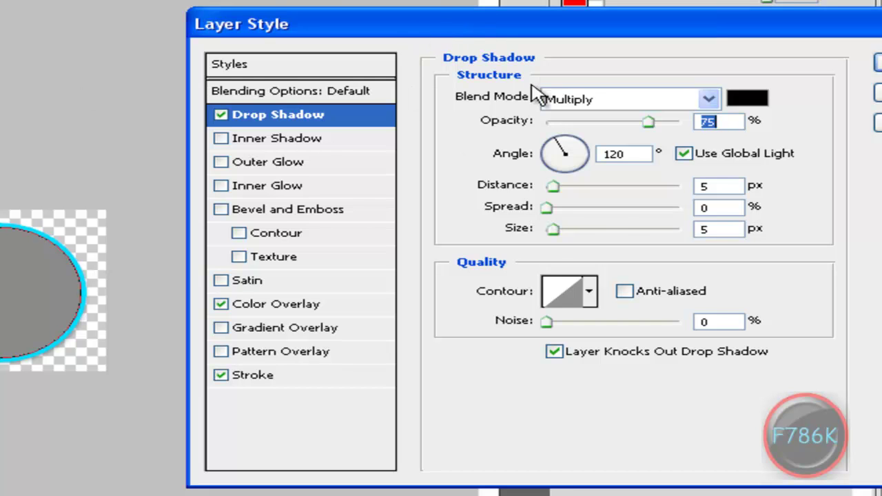
Increase the drop shadow's Size to 16 px
drag(552, 230, 567, 242)
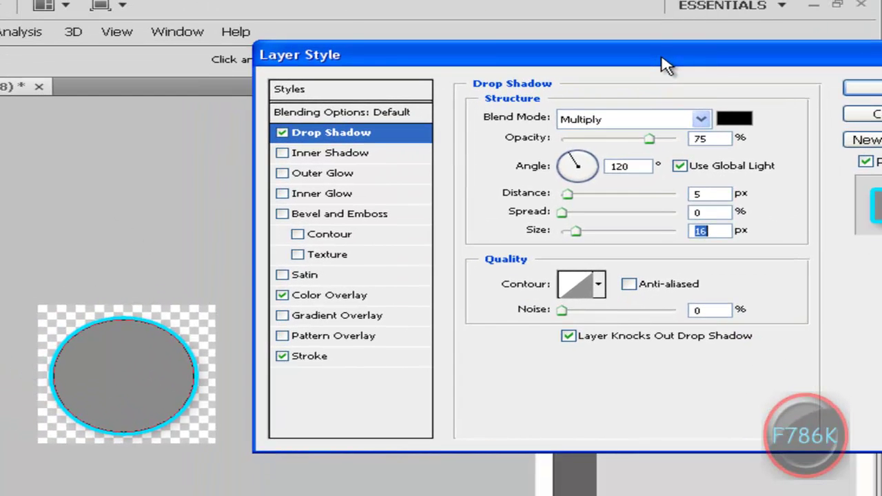
drag(663, 66, 702, 108)
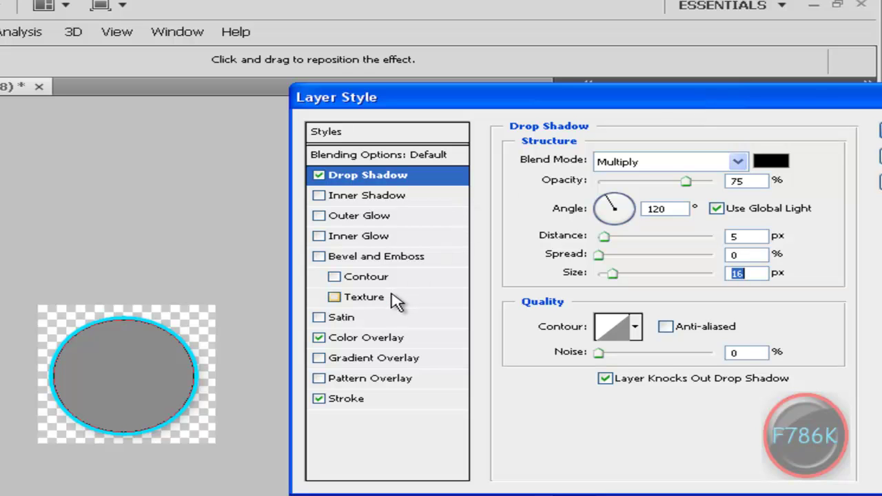
Enable an inner Bevel and Emboss with size 147 px and depth 113%
click(319, 259)
click(319, 259)
click(384, 264)
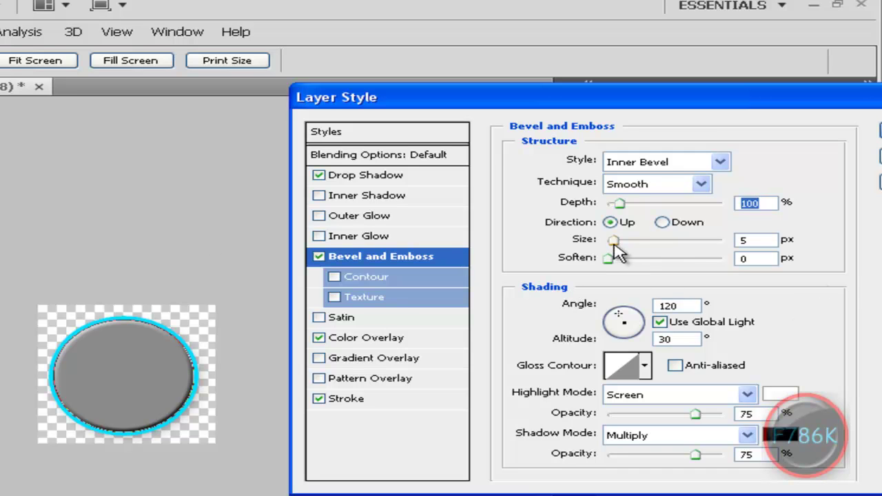
drag(614, 241, 681, 259)
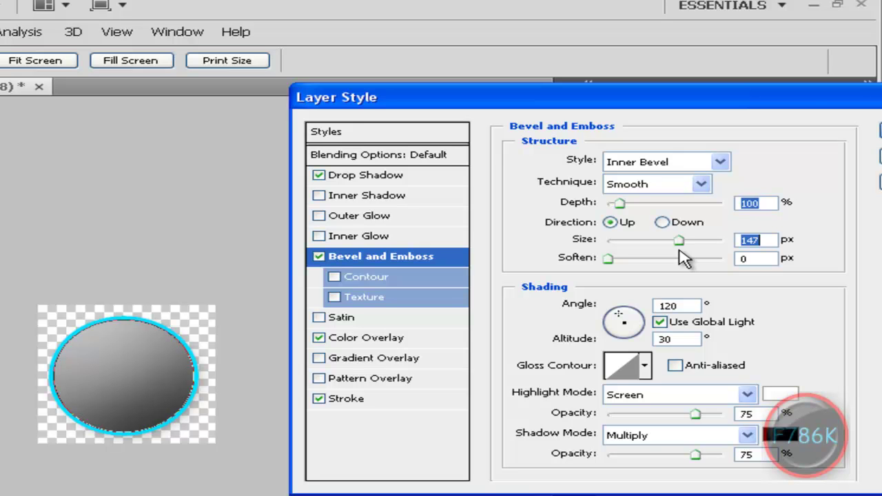
mouse_move(811, 105)
mouse_down()
mouse_move(800, 49)
mouse_move(804, 73)
mouse_up()
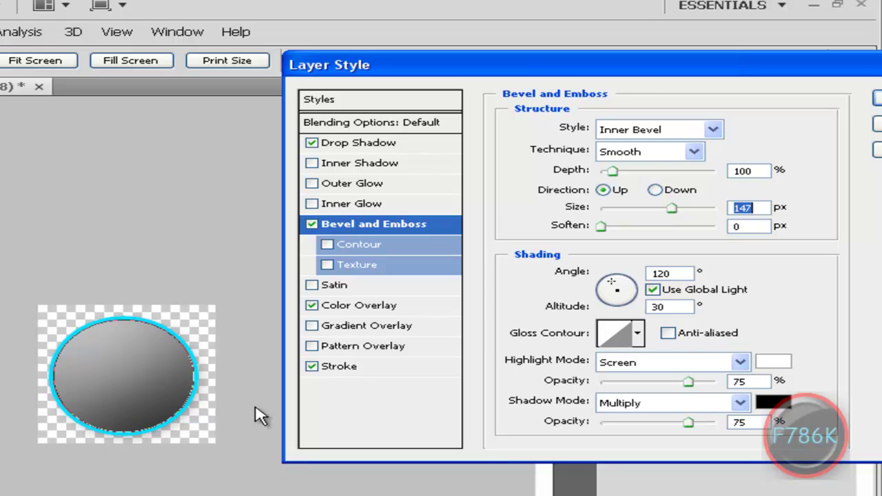
drag(626, 72, 598, 88)
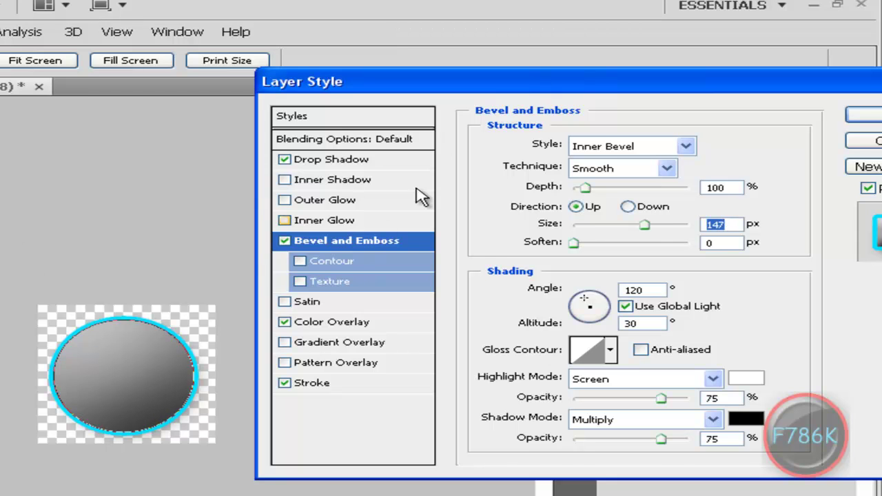
drag(560, 88, 584, 114)
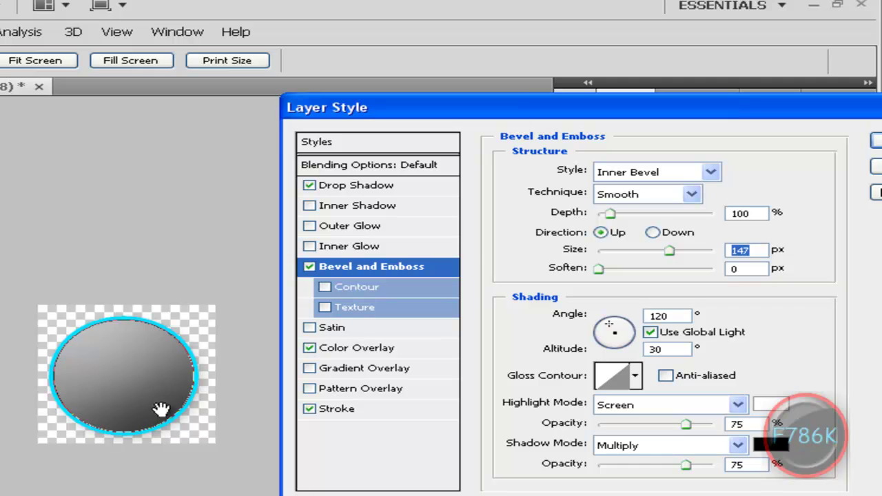
drag(621, 109, 546, 89)
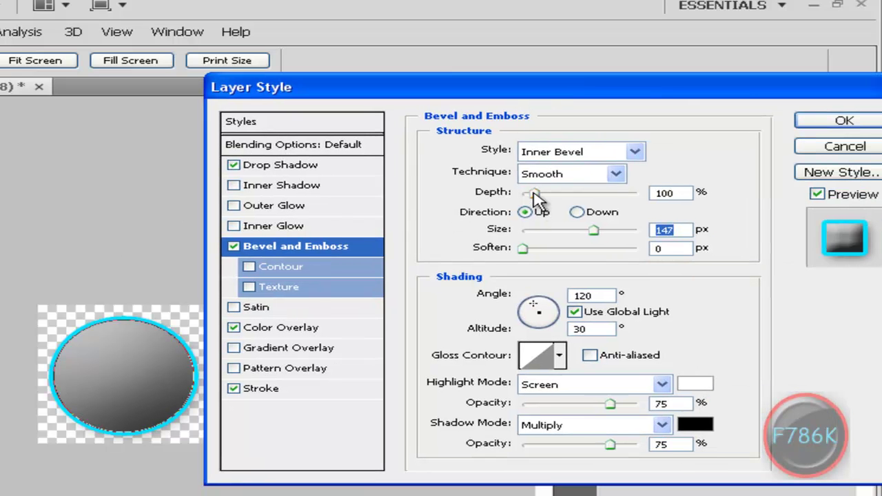
drag(533, 193, 534, 193)
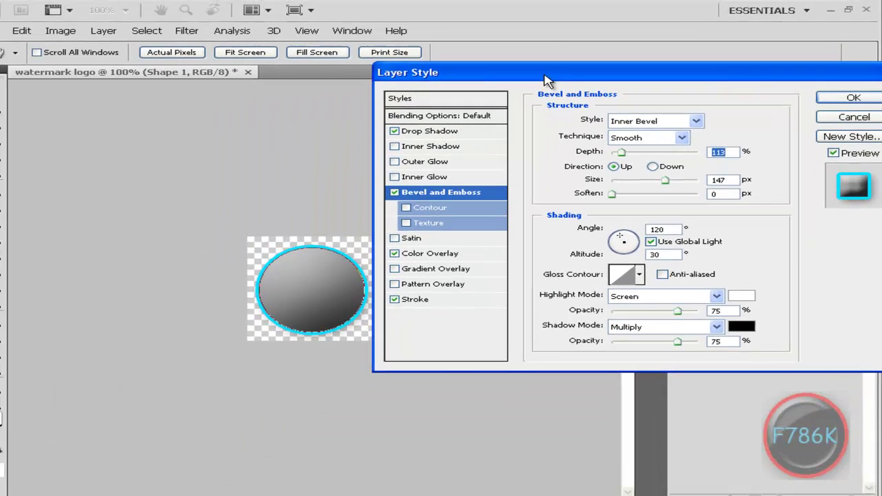
mouse_move(727, 74)
mouse_down()
mouse_move(623, 74)
mouse_move(221, 142)
mouse_up()
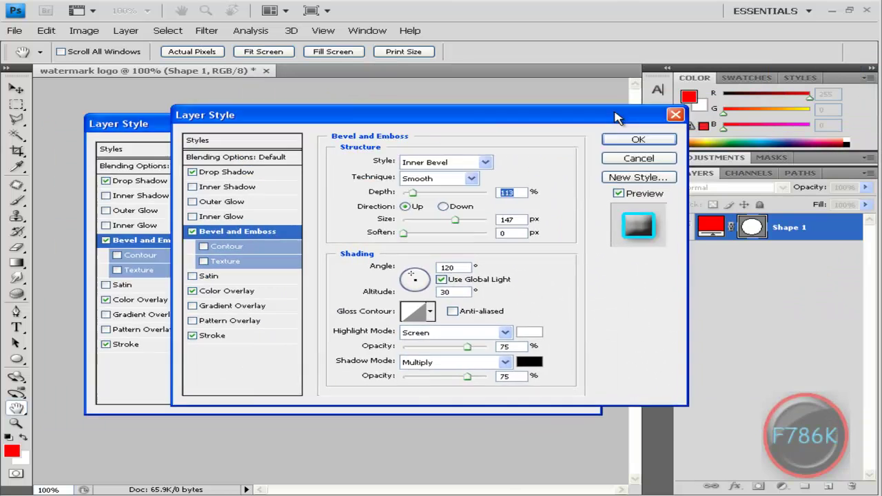
drag(617, 118, 657, 109)
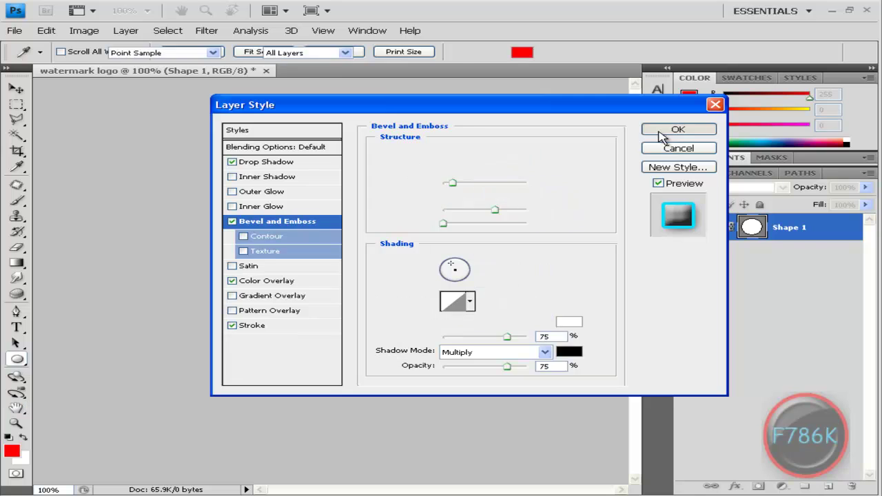
Confirm the layer style, then type red 'F786K' inside the circle
click(659, 132)
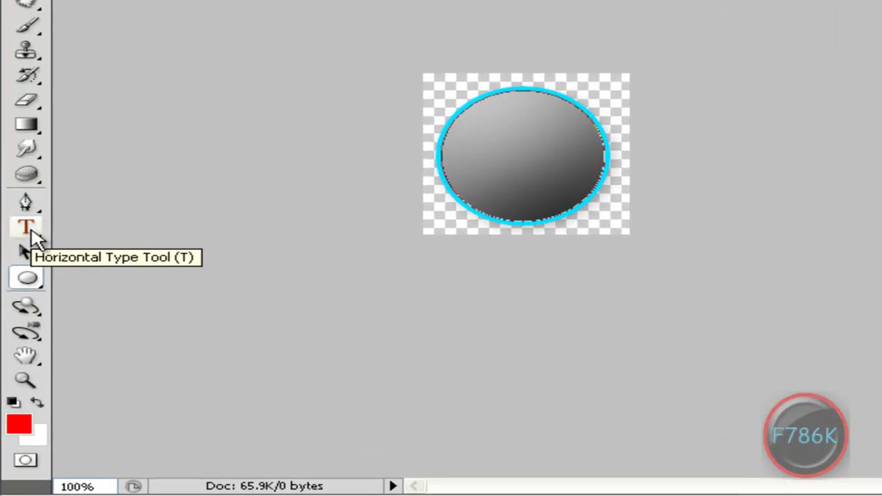
click(17, 329)
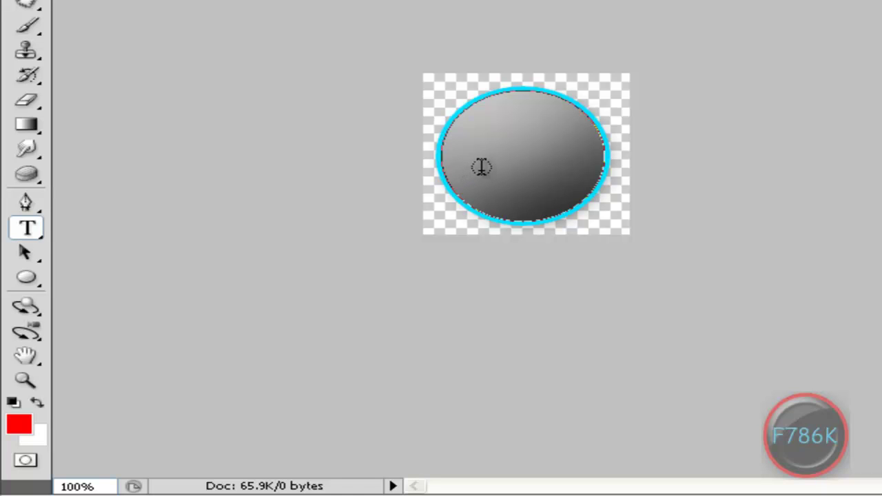
click(488, 166)
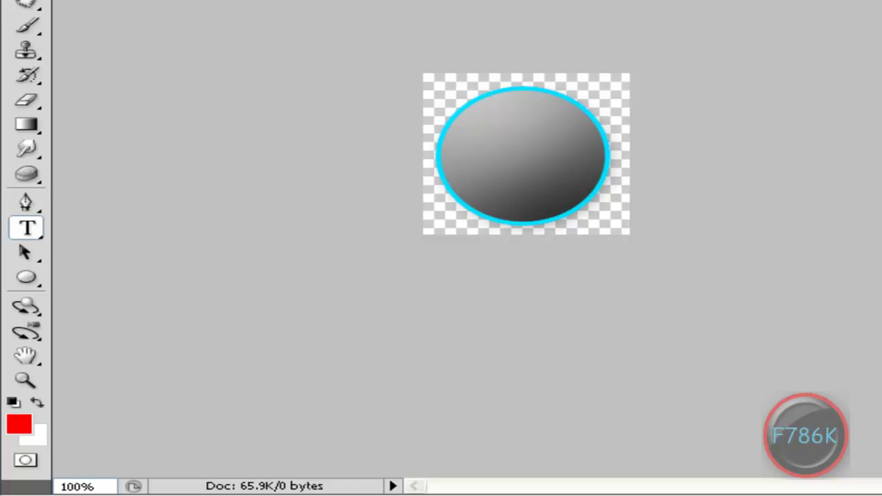
text(F78)
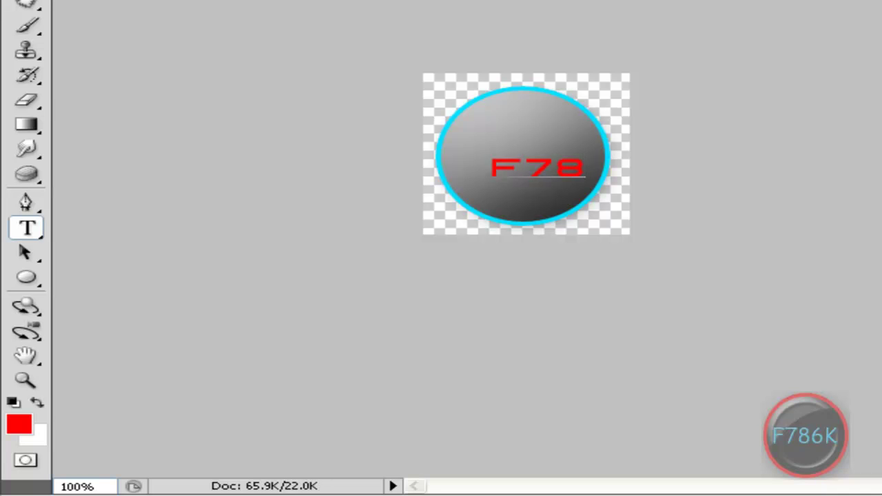
text(6K)
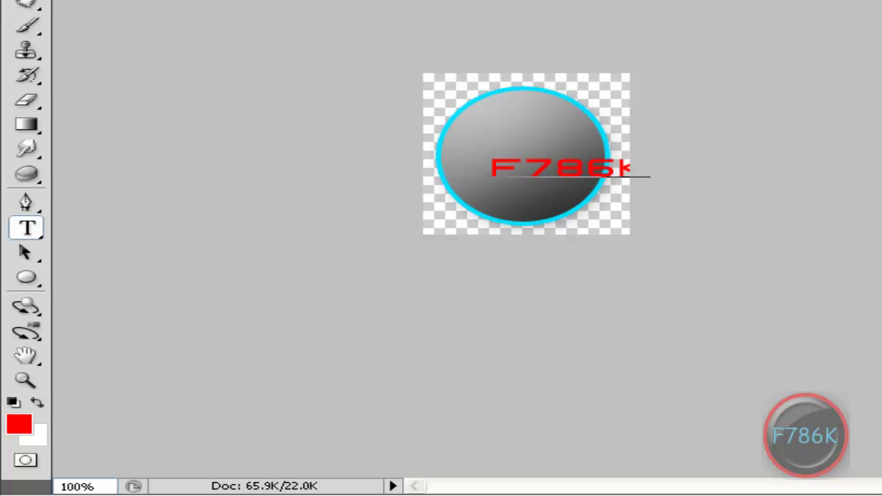
Drag the F786K text to the circle's centre and nudge it up
click(29, 69)
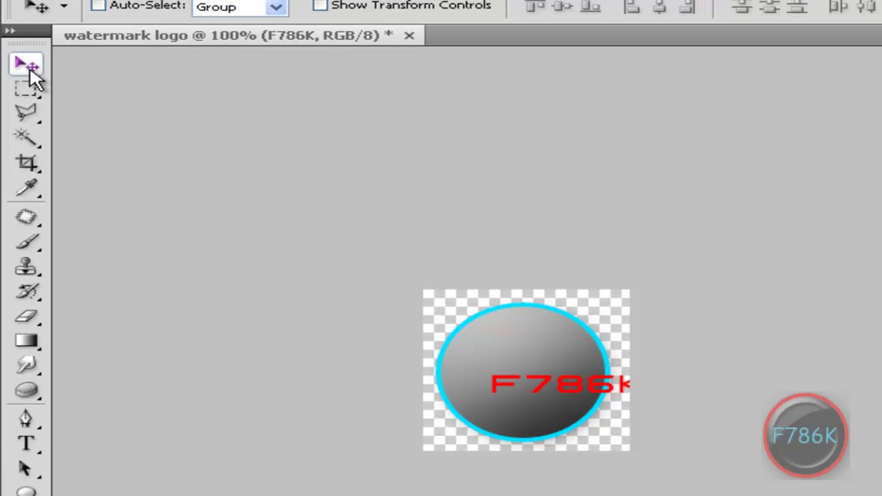
drag(610, 393, 551, 384)
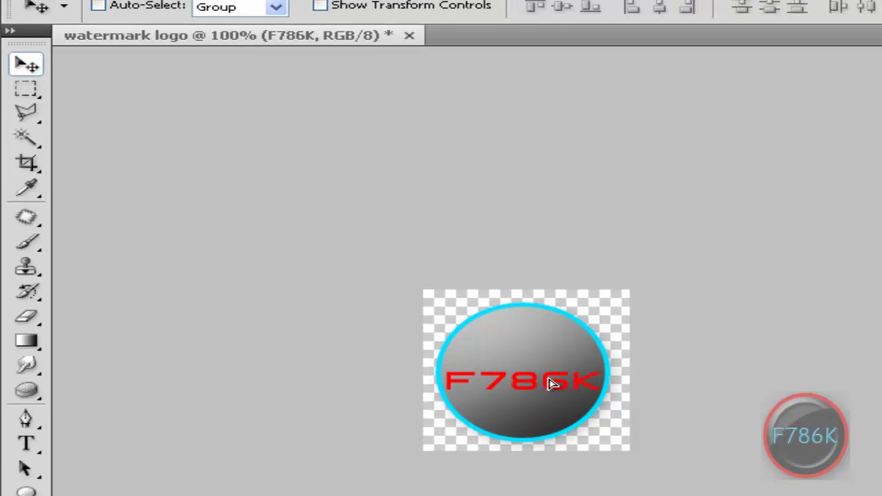
key(shift+Up)
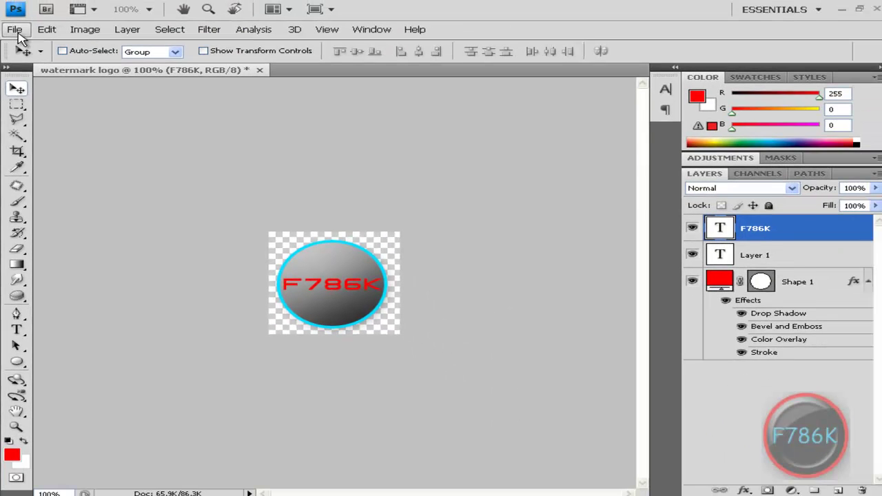
Begin Save As to the Desktop with file name 'WATERMARK SAMPLE LOGO'
click(14, 31)
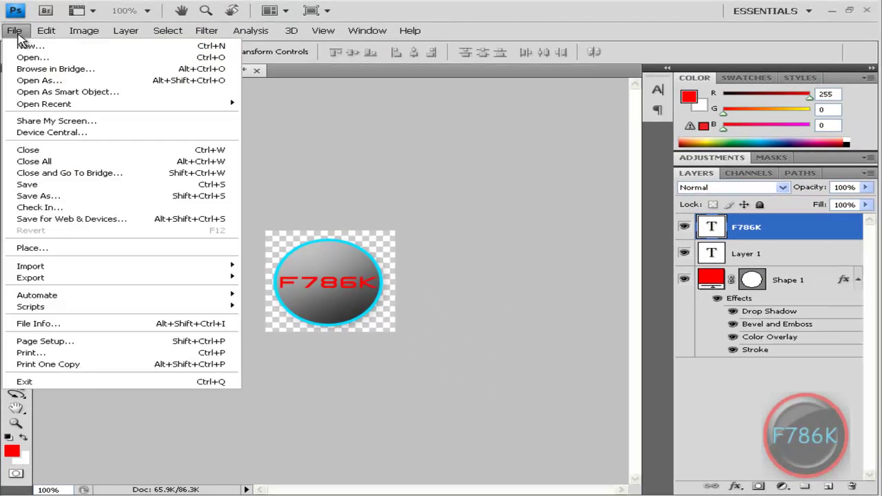
click(17, 32)
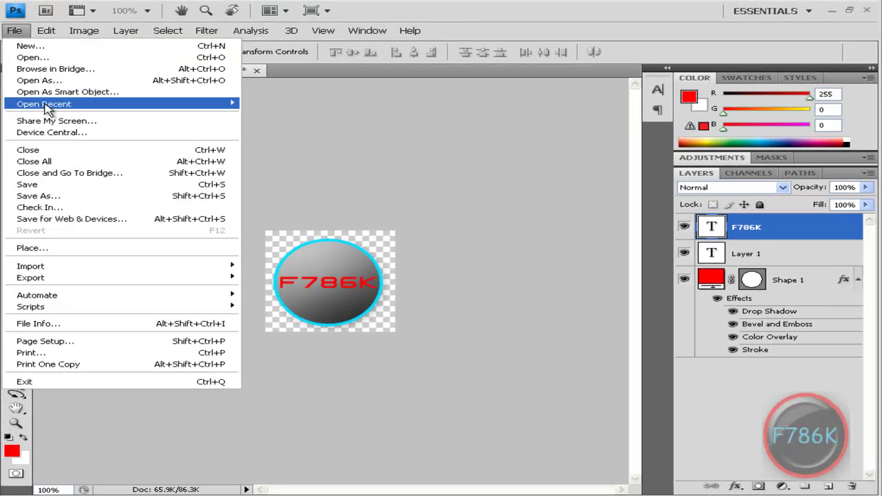
click(83, 198)
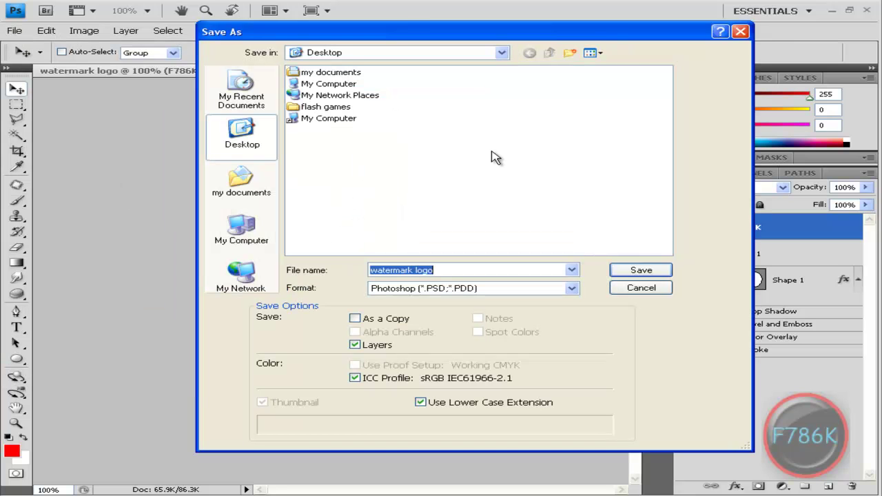
drag(517, 34, 570, 15)
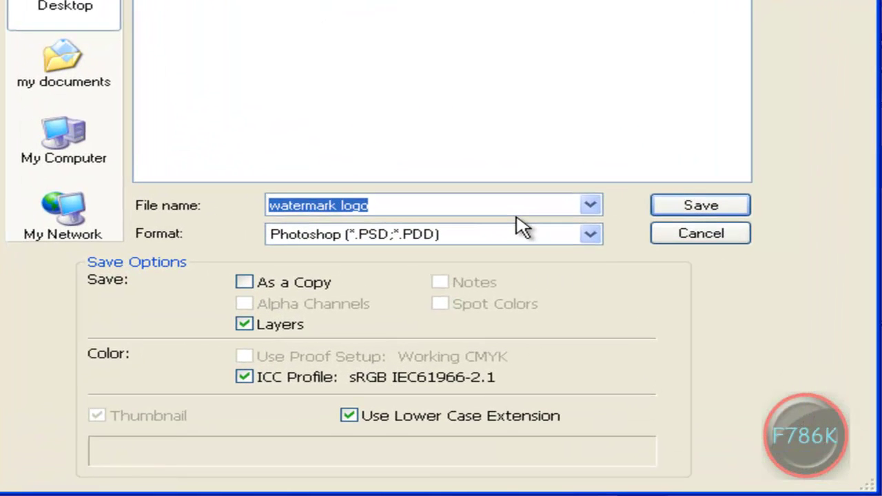
text(WATERMARK )
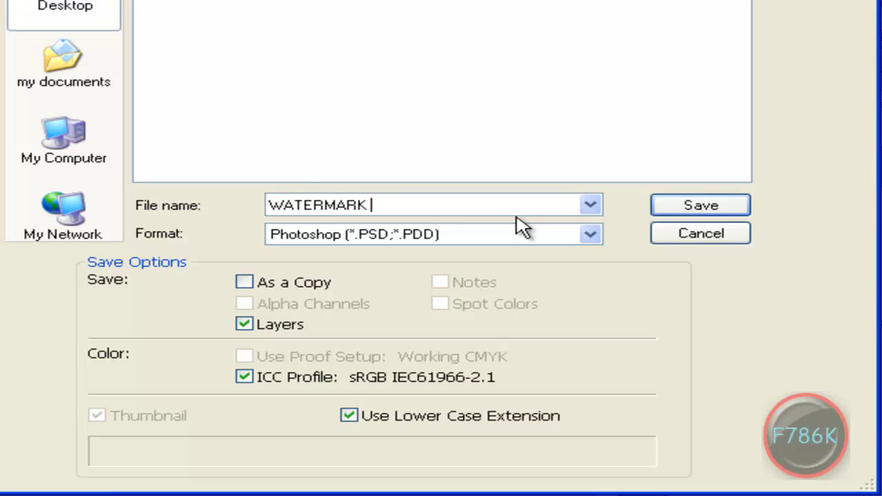
text(SAMPLE)
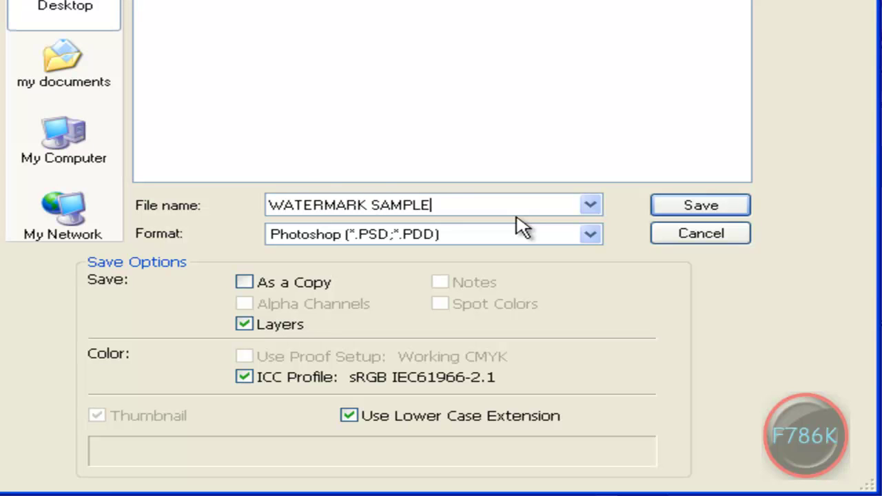
text( LOGO)
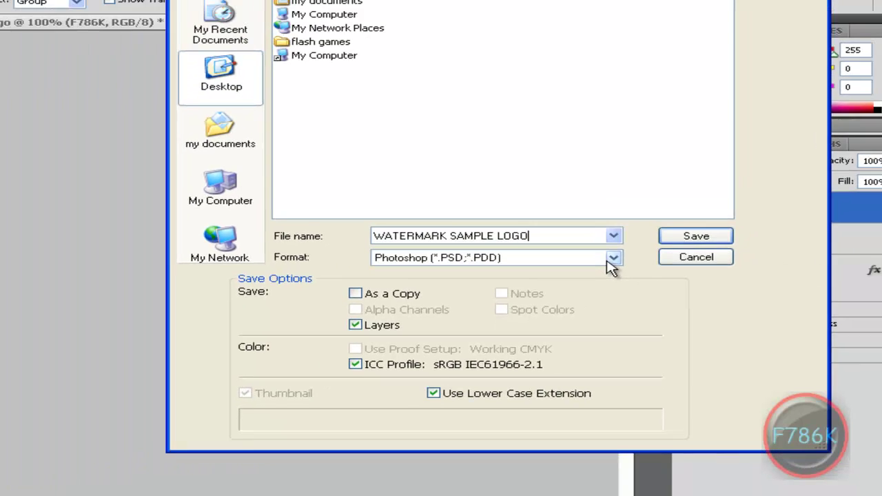
click(609, 260)
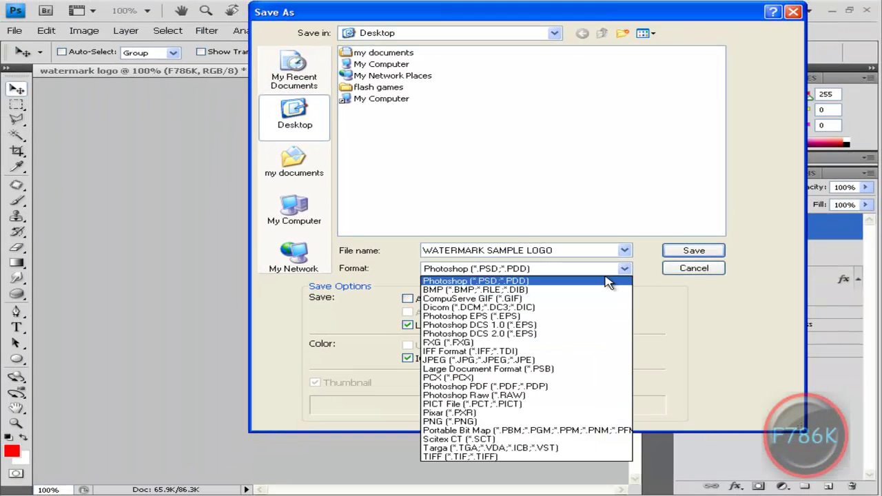
Save as PNG, 'WATERMARK SAMPLE LOGO.png', reaching PNG Options with no interlace
click(520, 422)
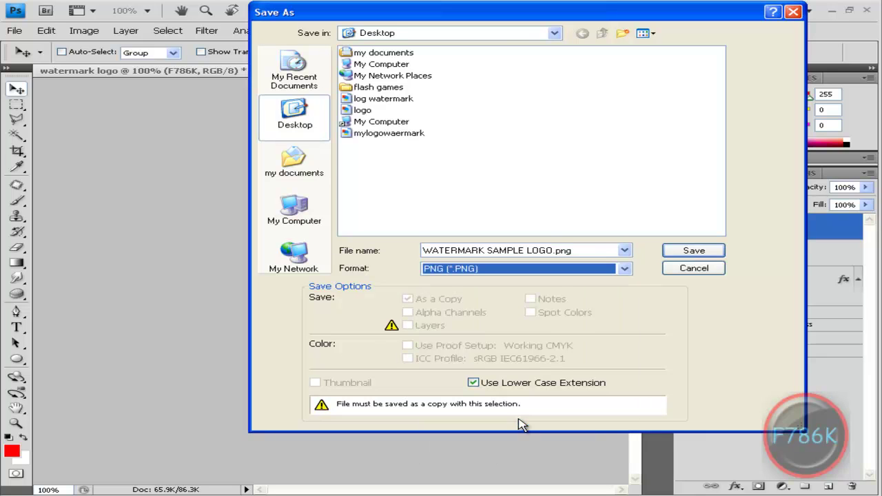
click(695, 252)
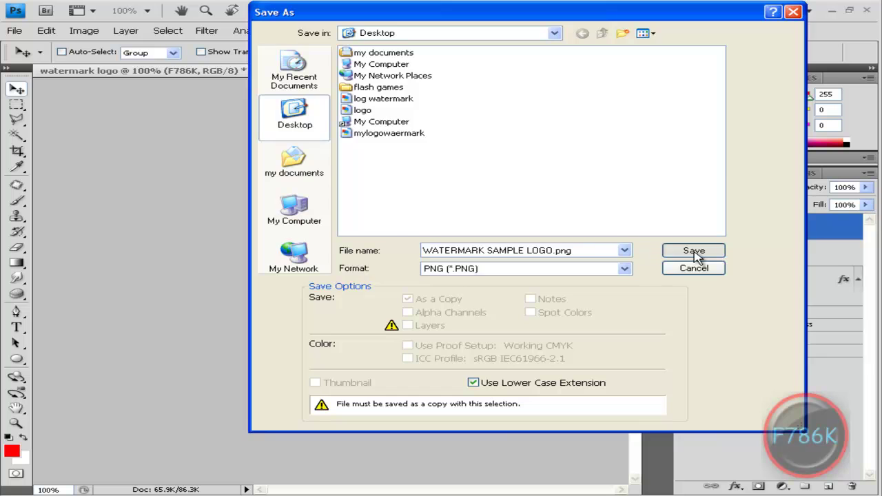
mouse_move(460, 226)
mouse_down()
mouse_move(721, 132)
mouse_move(445, 200)
mouse_move(526, 183)
mouse_up()
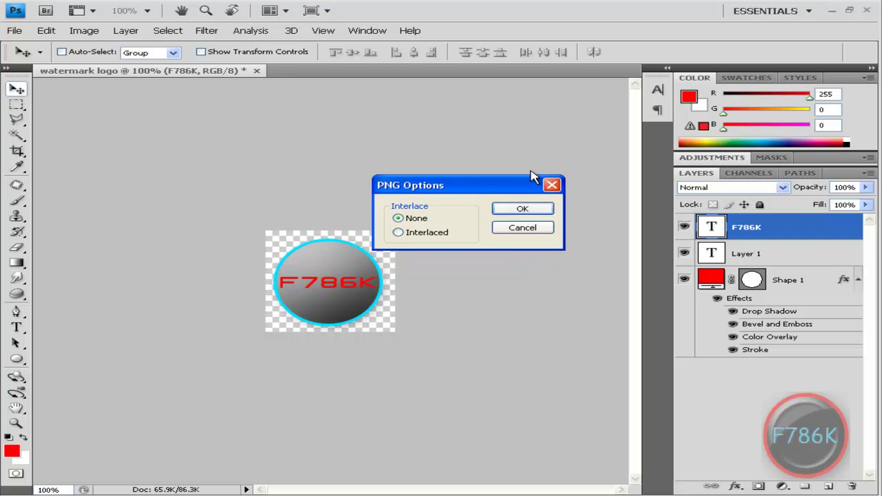